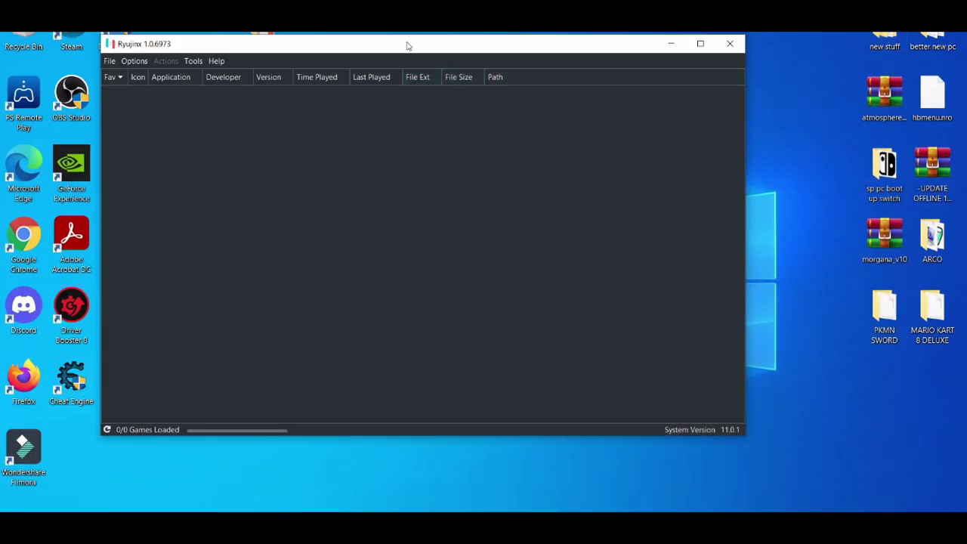
# - Reposition the Ryujinx window, nudging it right and then moving it further left
pyautogui.moveTo(406, 46)
pyautogui.mouseDown()
pyautogui.moveTo(446, 48)
pyautogui.moveTo(411, 48)
pyautogui.mouseUp()
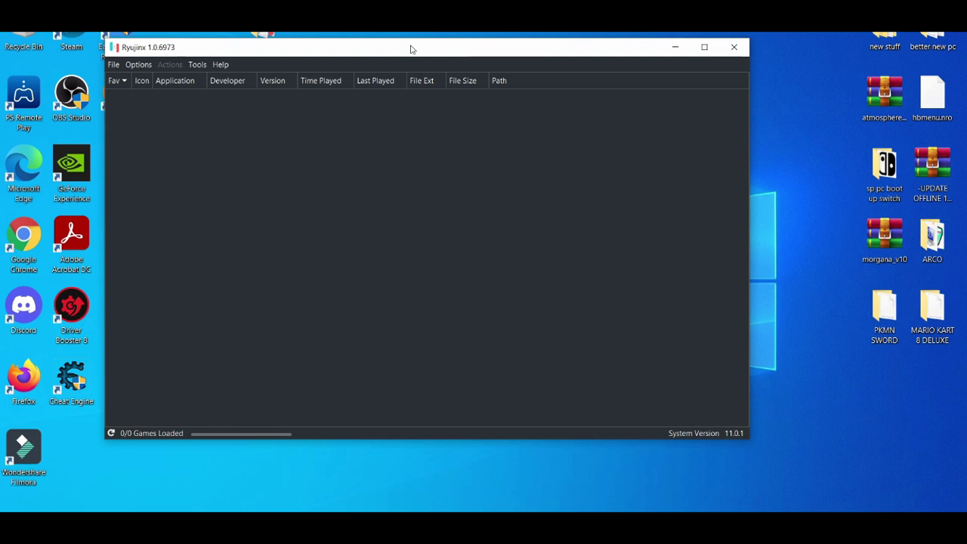
pyautogui.moveTo(411, 49); pyautogui.dragTo(349, 42)
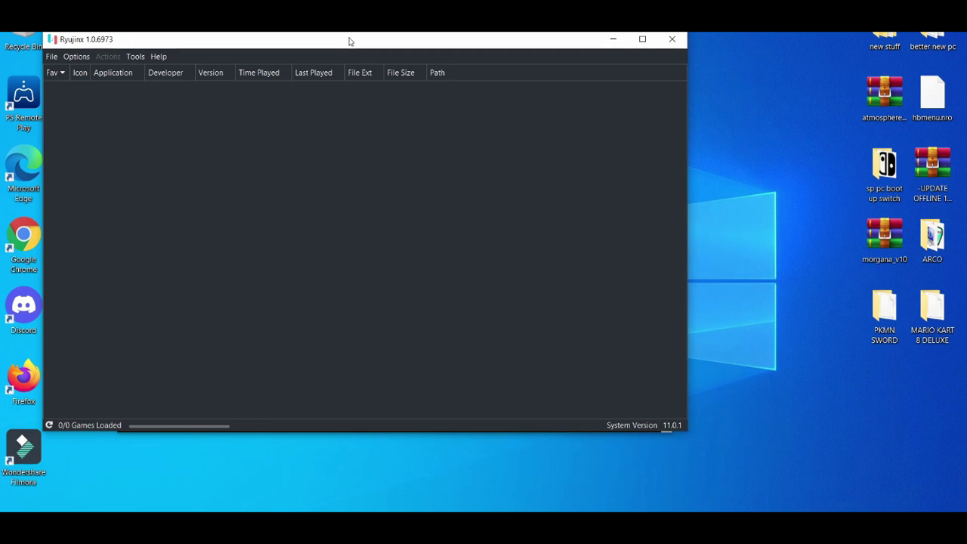
# - Launch NVIDIA Control Panel, keep PhysX on the GeForce GTX 1050, and view the image settings preview page
pyautogui.rightClick(746, 209)
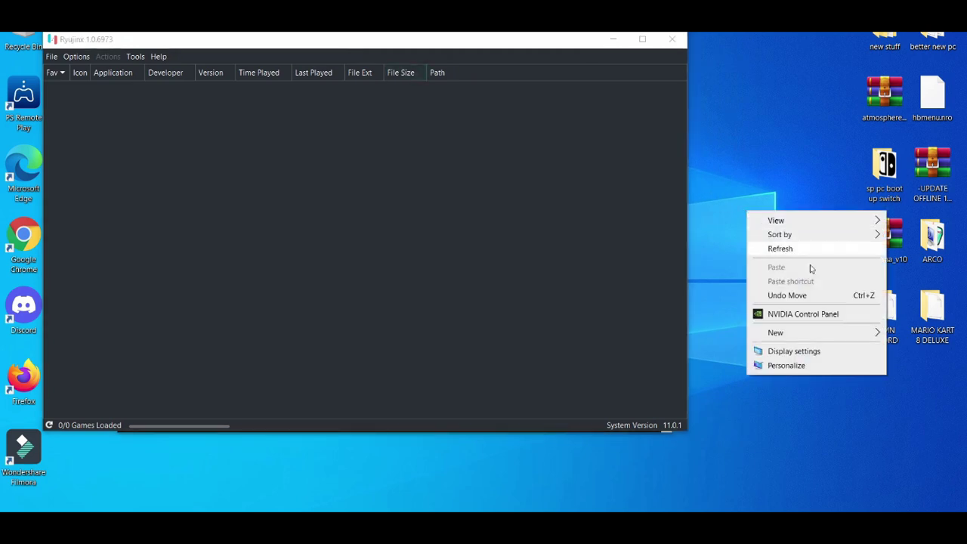
pyautogui.click(800, 314)
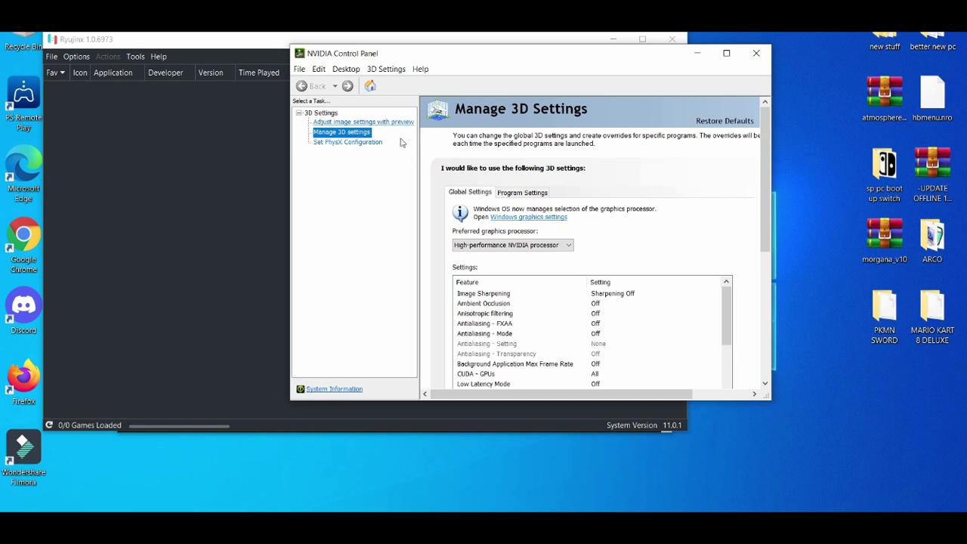
pyautogui.click(352, 142)
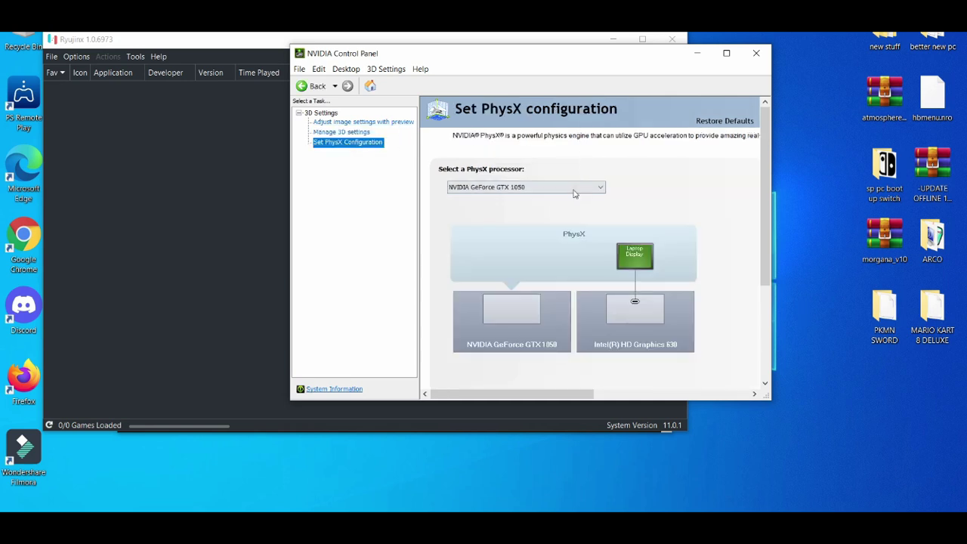
pyautogui.click(579, 189)
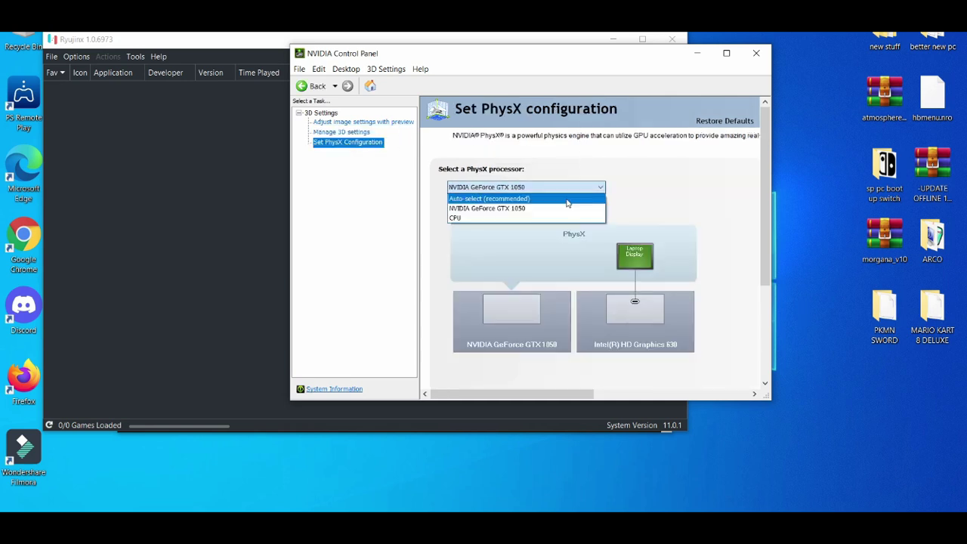
pyautogui.click(520, 212)
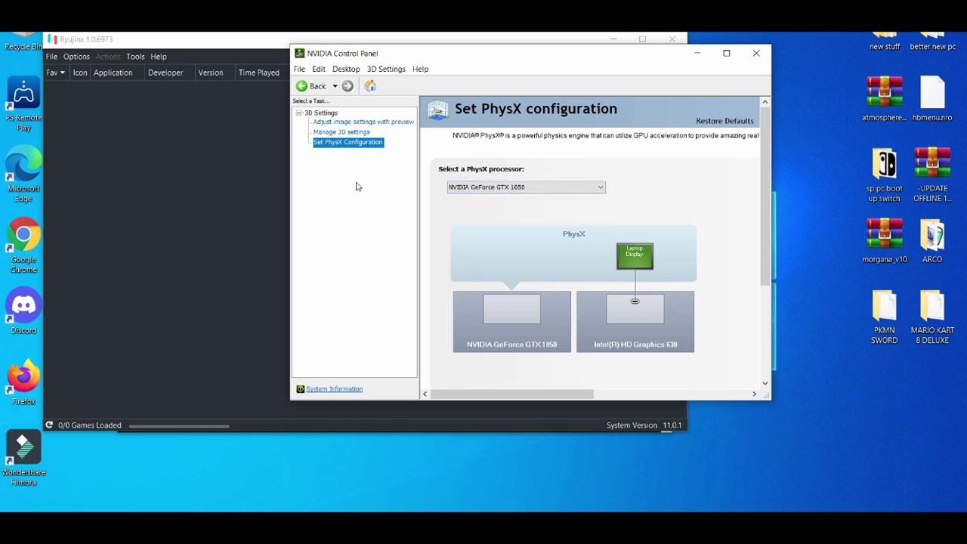
pyautogui.click(352, 123)
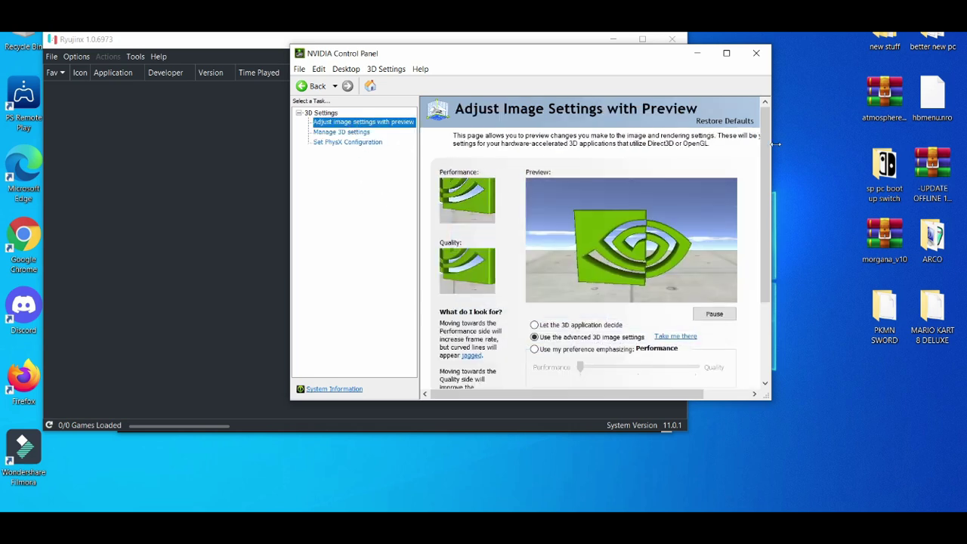
pyautogui.scroll(-2, 765, 178)
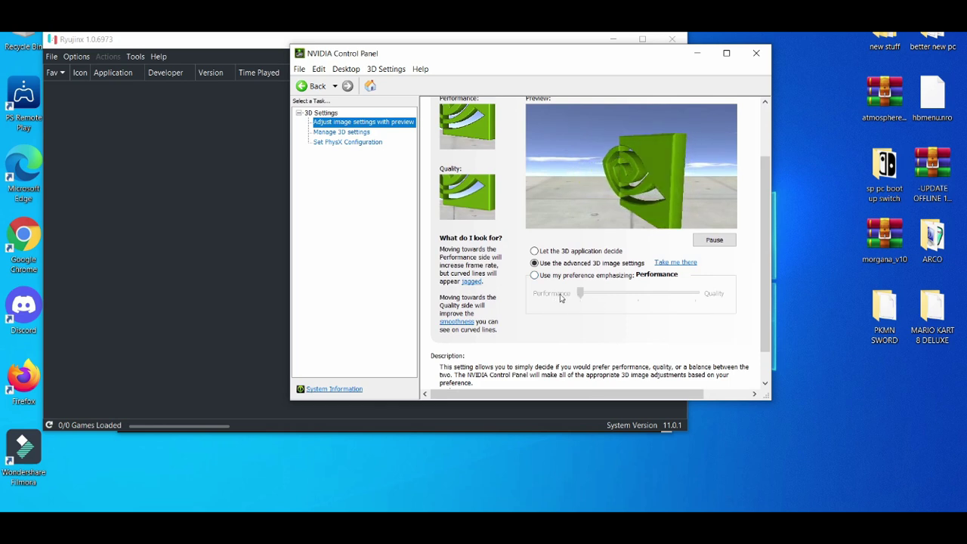
# - On Manage 3D settings, keep High-performance NVIDIA processor as the global preferred graphics processor
pyautogui.click(341, 131)
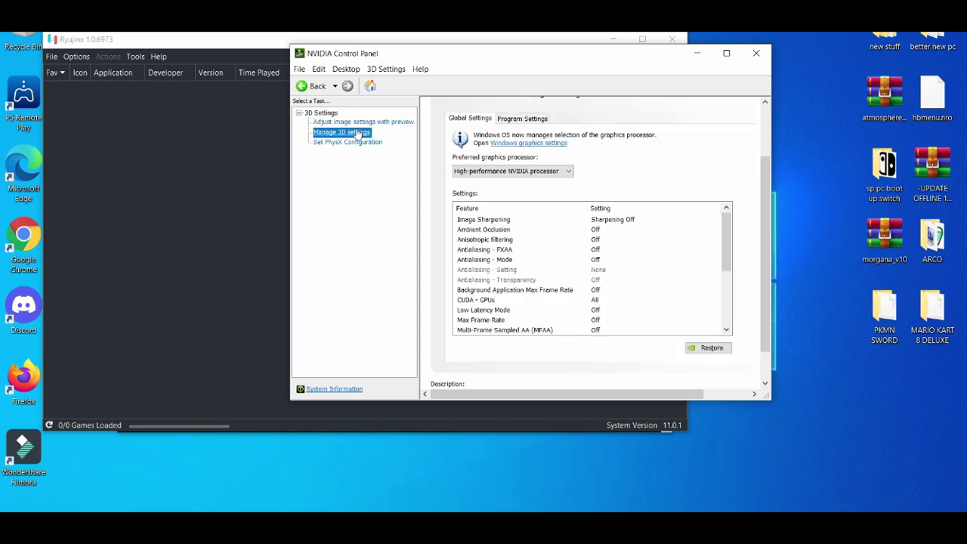
pyautogui.click(558, 245)
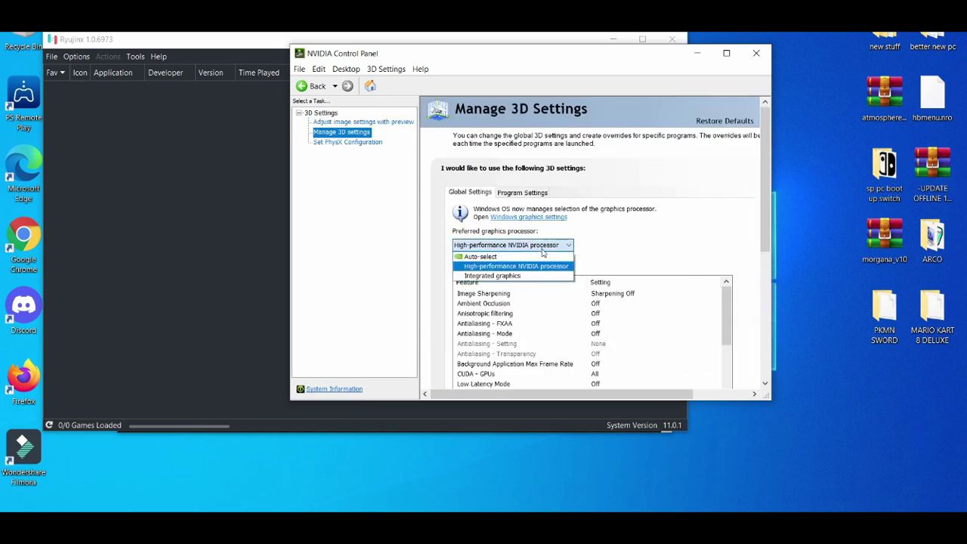
pyautogui.click(562, 263)
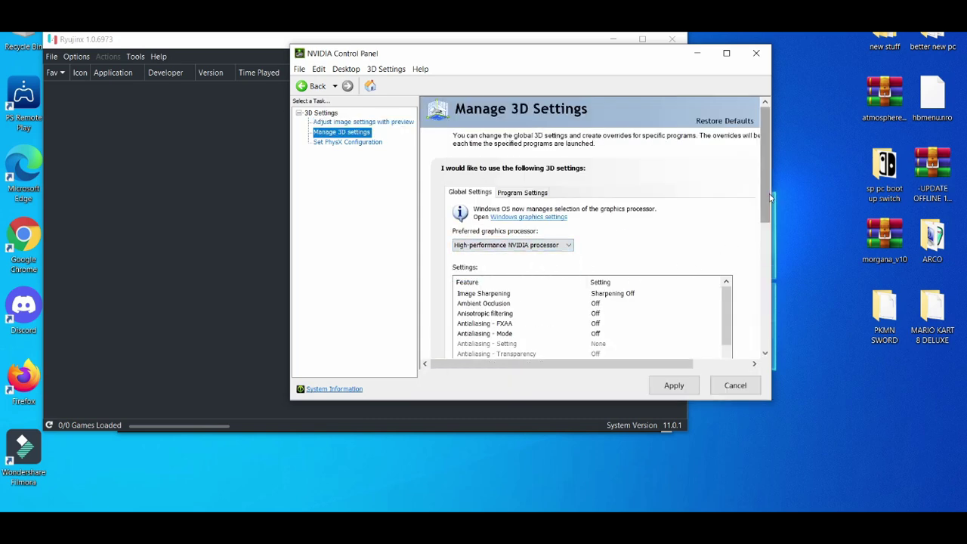
pyautogui.scroll(-1, 768, 204)
pyautogui.moveTo(730, 266)
pyautogui.mouseDown()
pyautogui.moveTo(719, 341)
pyautogui.moveTo(721, 244)
pyautogui.mouseUp()
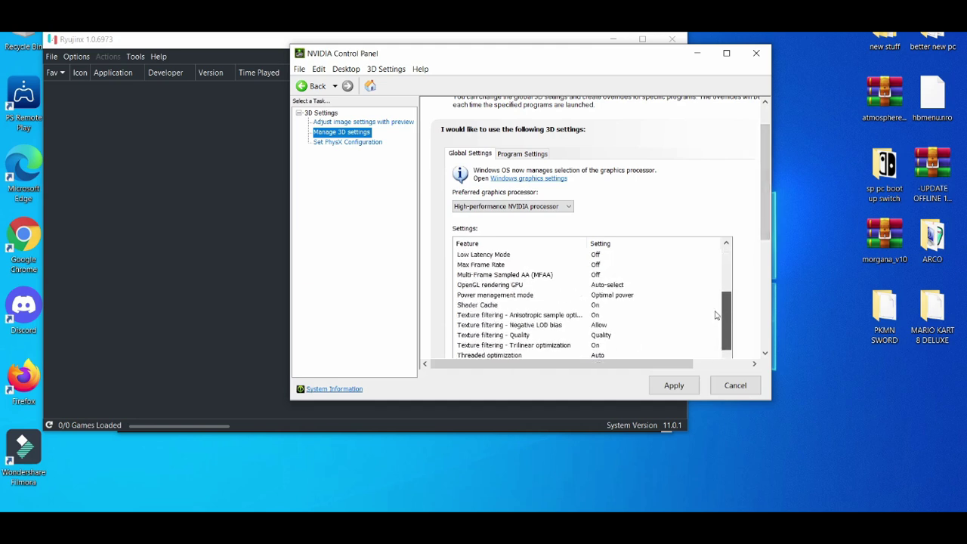
# - Add Ryujinx.exe as a custom program in the Program Settings tab
pyautogui.click(536, 155)
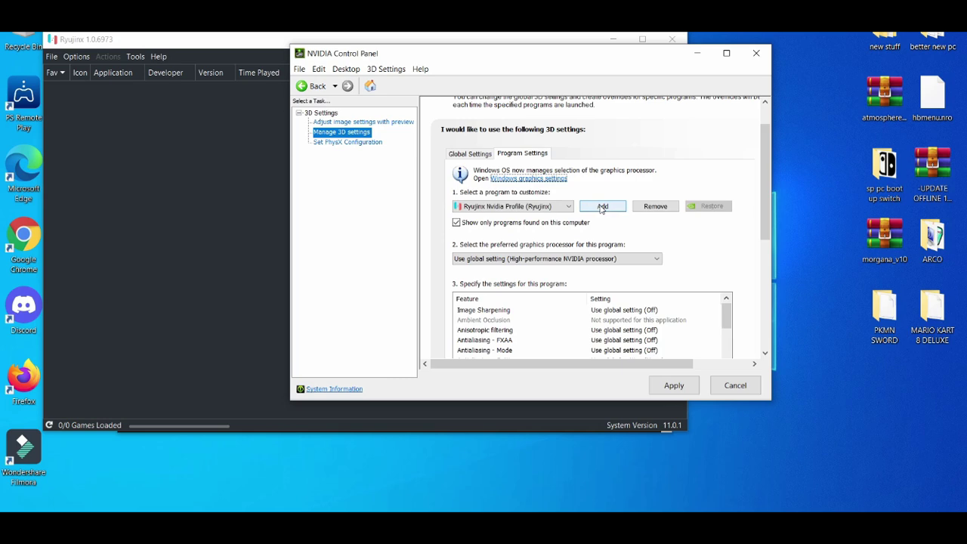
pyautogui.click(602, 207)
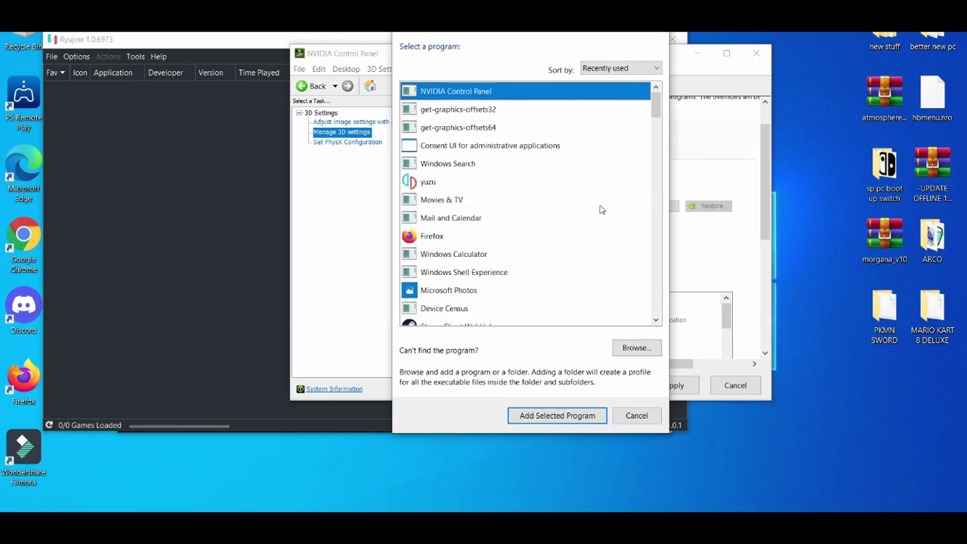
pyautogui.click(629, 351)
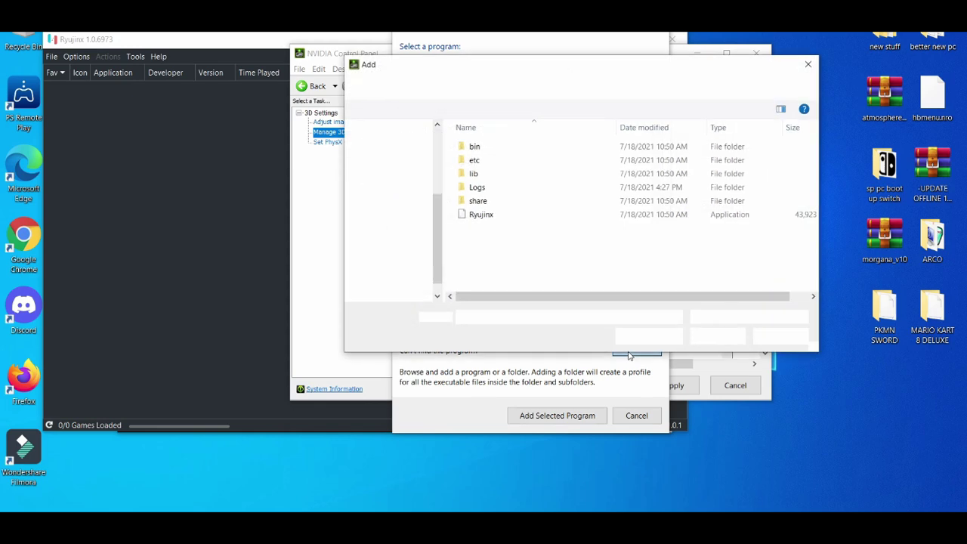
pyautogui.doubleClick(482, 215)
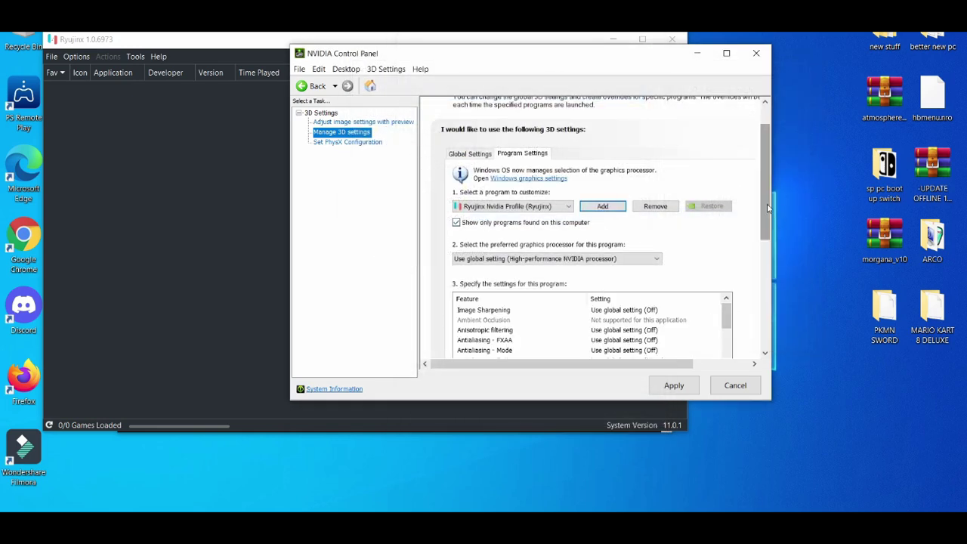
pyautogui.scroll(-2, 655, 227)
# - Set the Ryujinx profile to High-performance NVIDIA processor, apply it, and close NVIDIA Control Panel
pyautogui.click(653, 200)
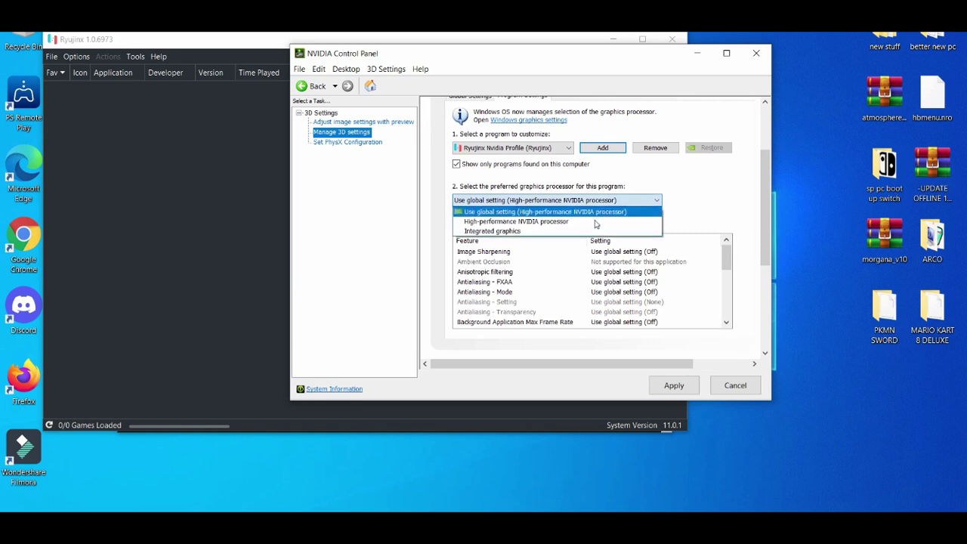
pyautogui.click(564, 222)
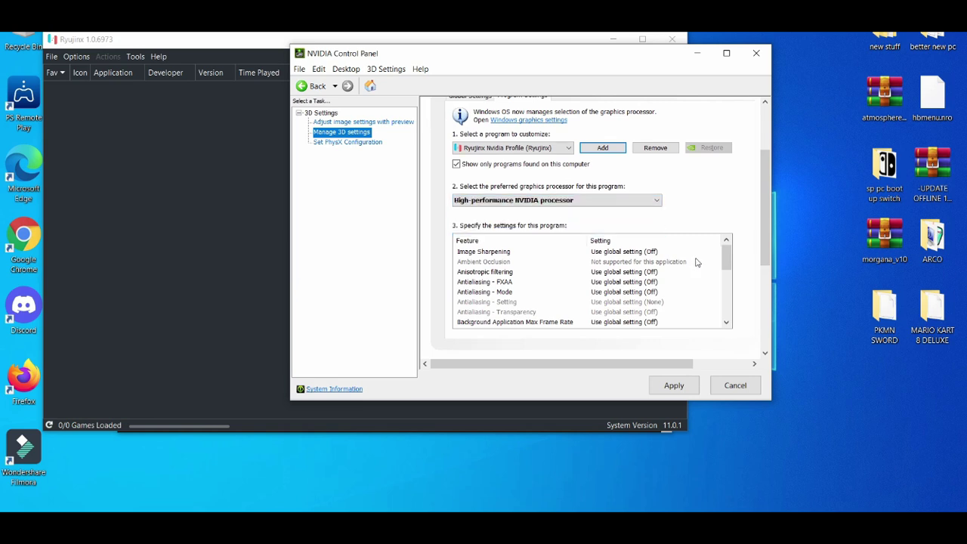
pyautogui.moveTo(723, 259); pyautogui.dragTo(714, 311)
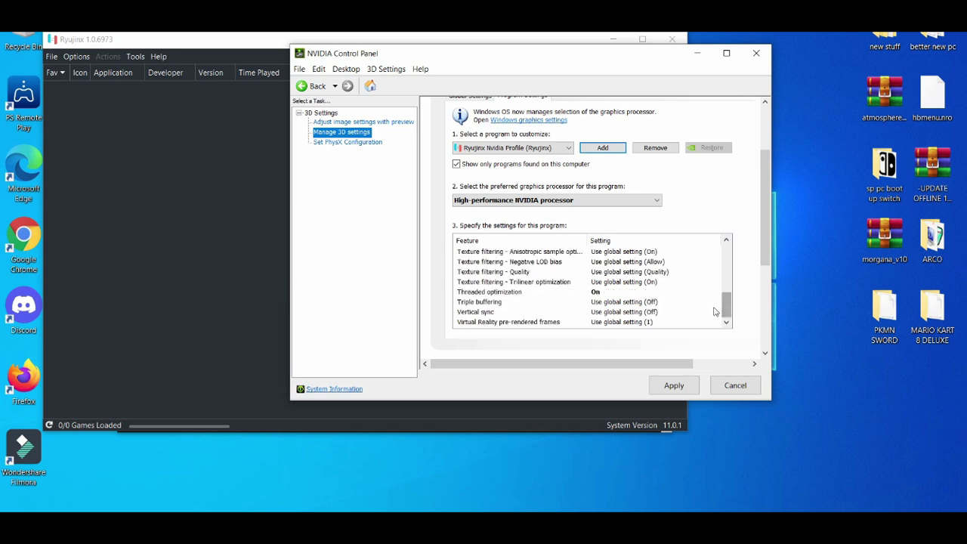
pyautogui.click(670, 389)
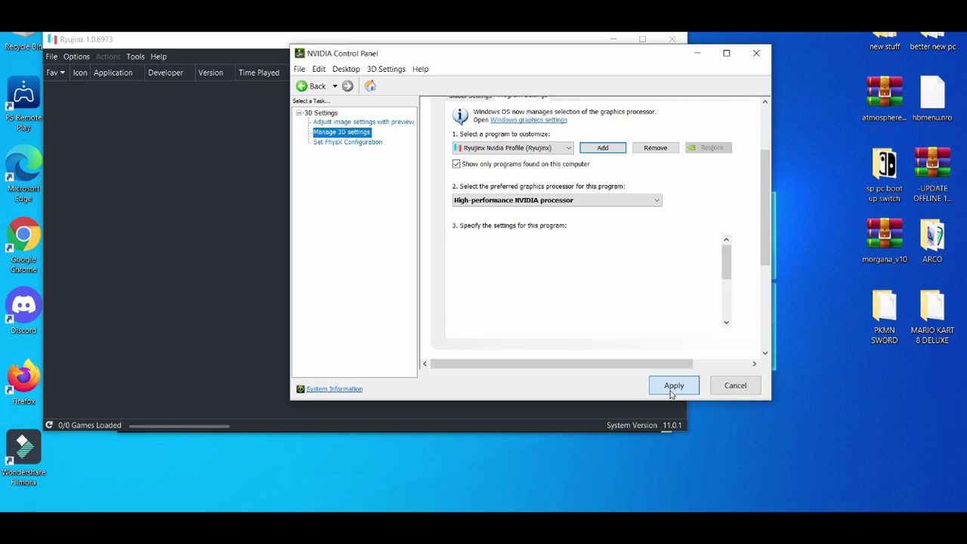
pyautogui.click(757, 54)
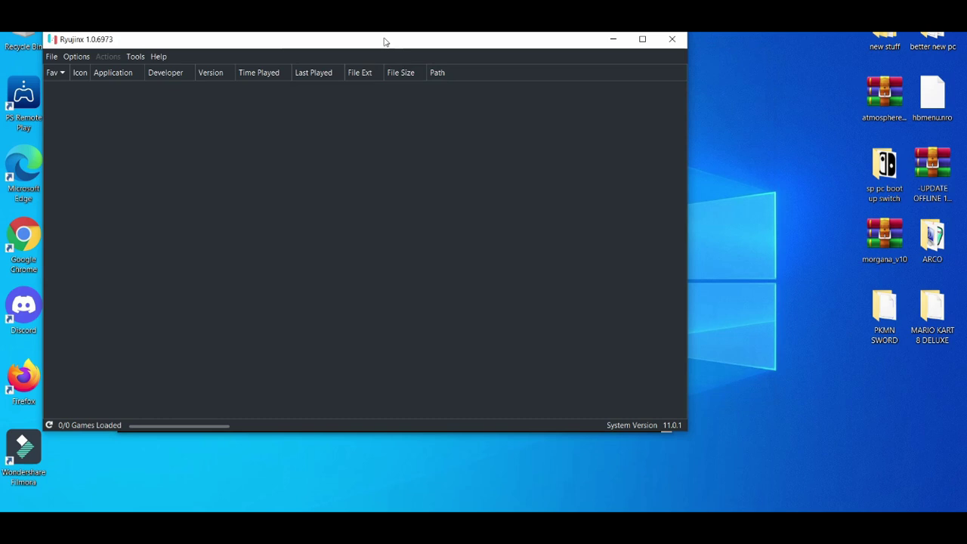
# - Move the Ryujinx window right toward the centre of the screen
pyautogui.moveTo(383, 35); pyautogui.dragTo(439, 49)
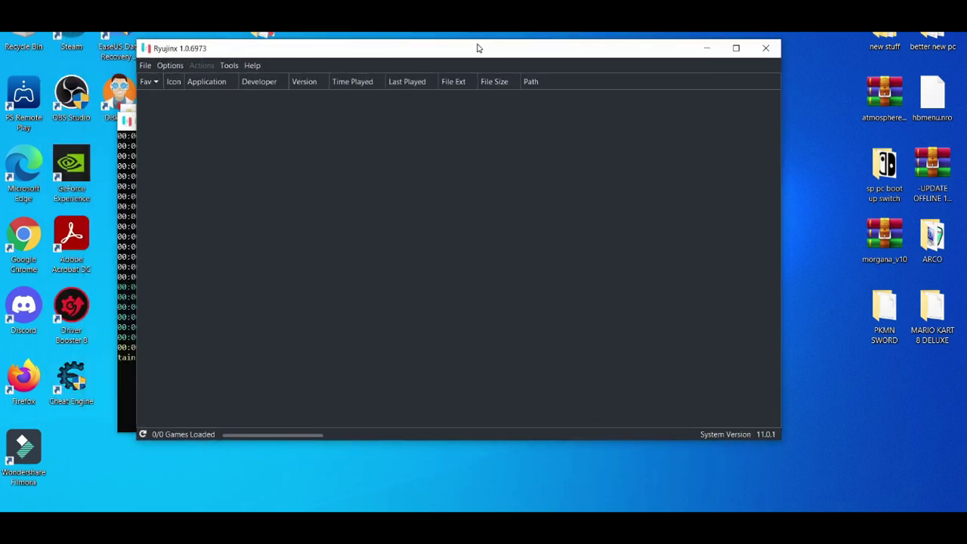